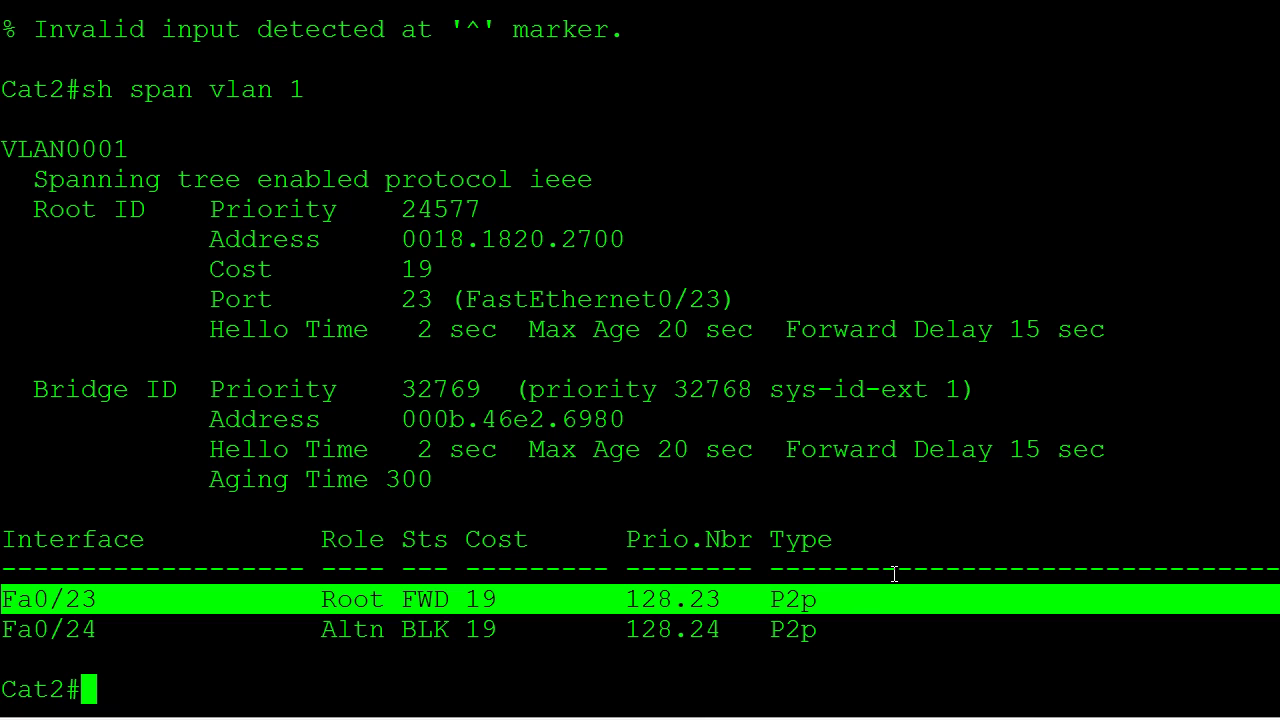
# - Rerun the Fa0/23 VLAN 1 detail query on Cat2, highlighting designated port id 128.25, then go to Cat1
pyautogui.press('Up')
pyautogui.press('Up')
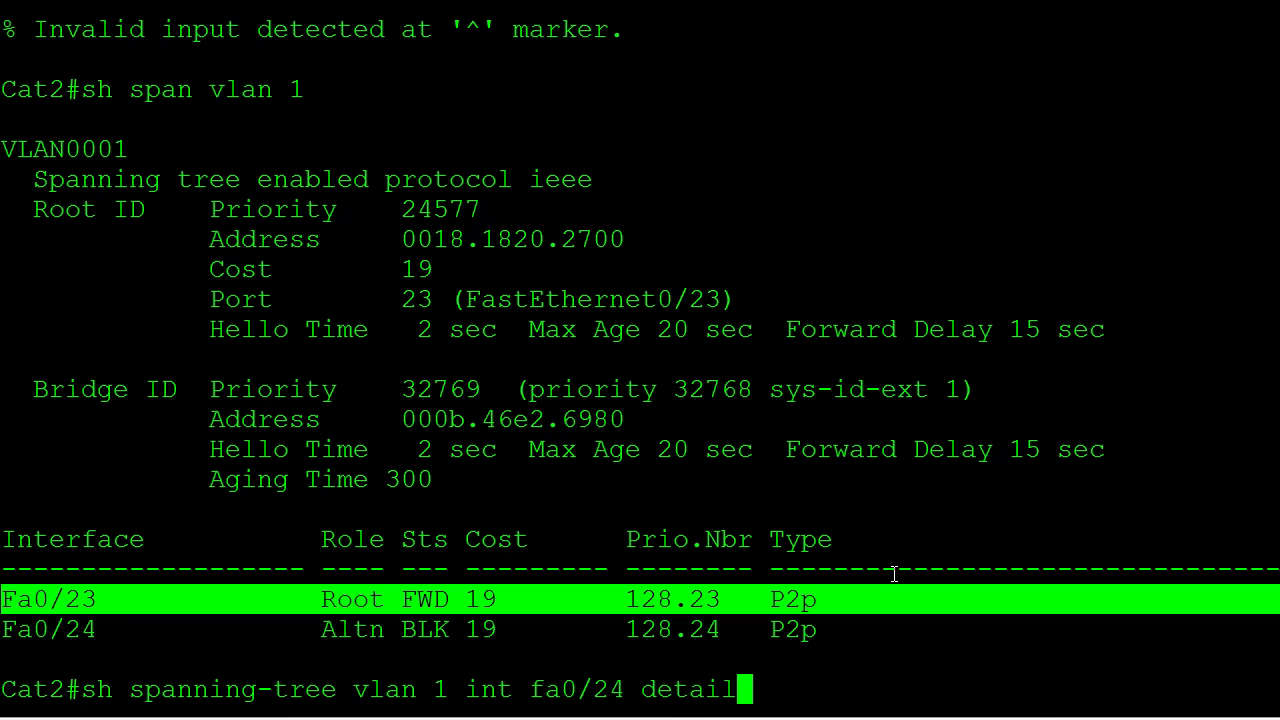
pyautogui.press('Up')
pyautogui.press('Return')
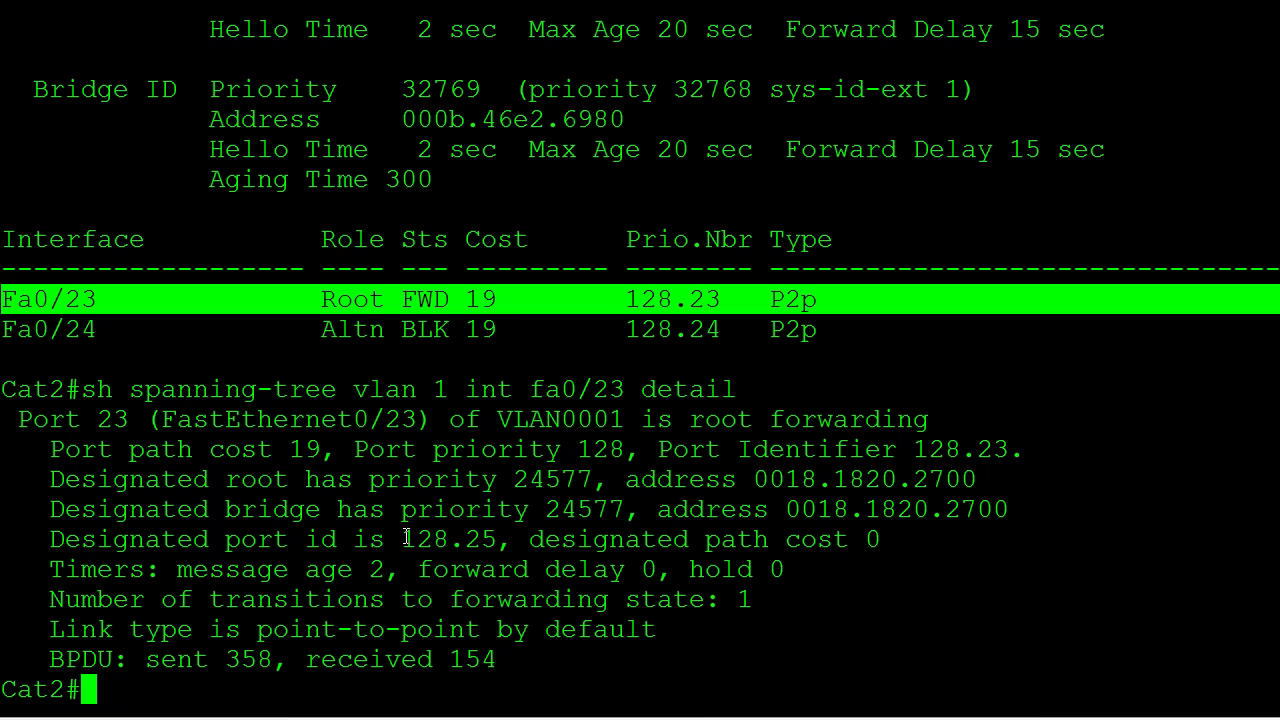
pyautogui.moveTo(404, 540); pyautogui.dragTo(492, 539)
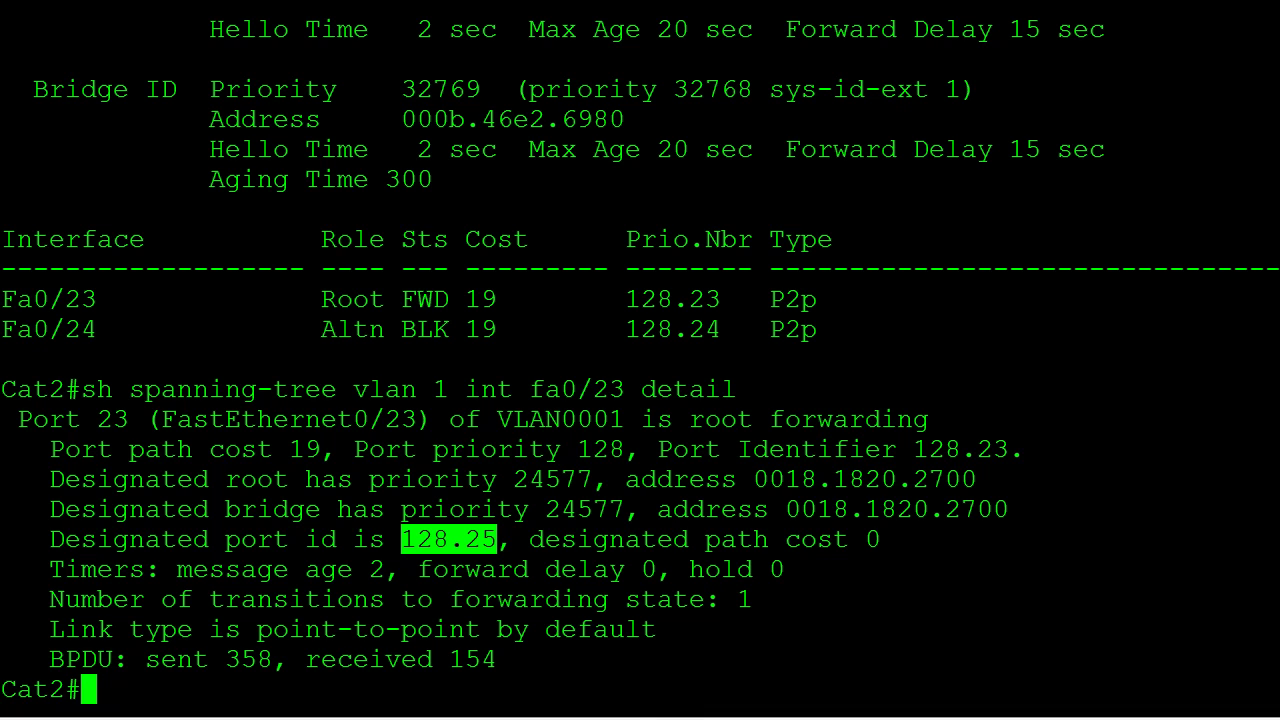
pyautogui.moveTo(50, 540); pyautogui.dragTo(899, 540)
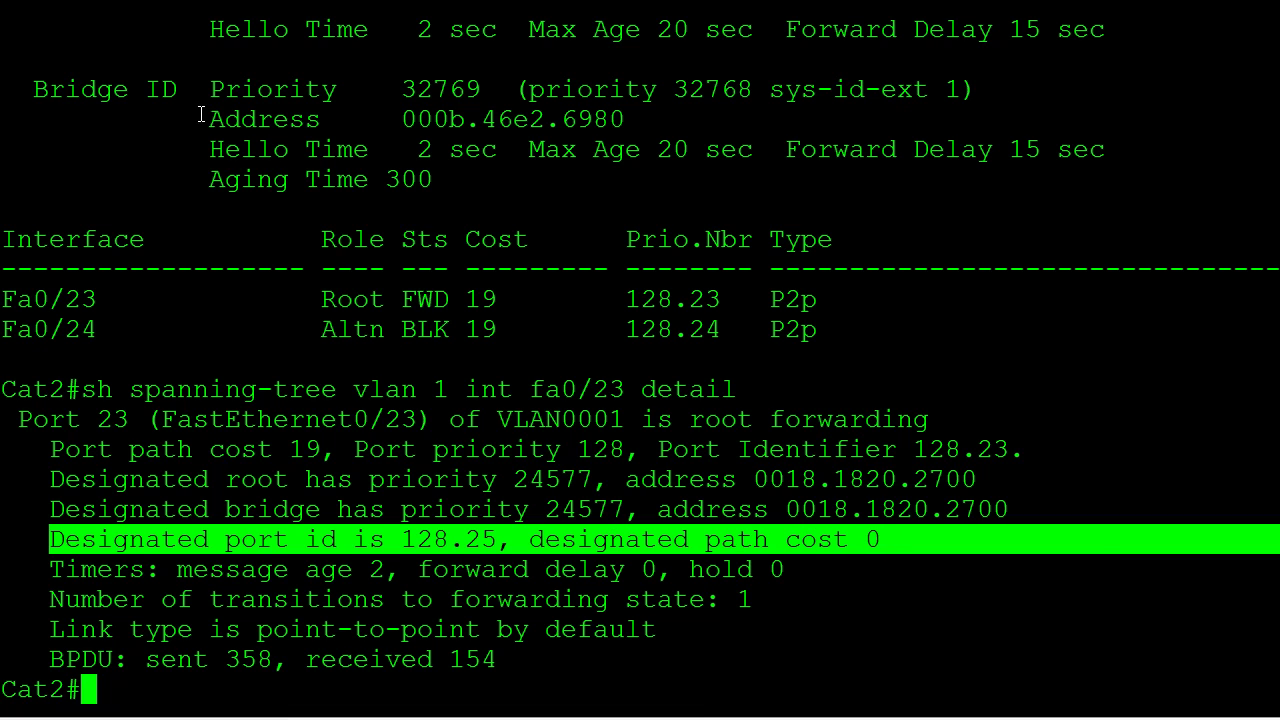
pyautogui.hotkey('alt', 'Tab')
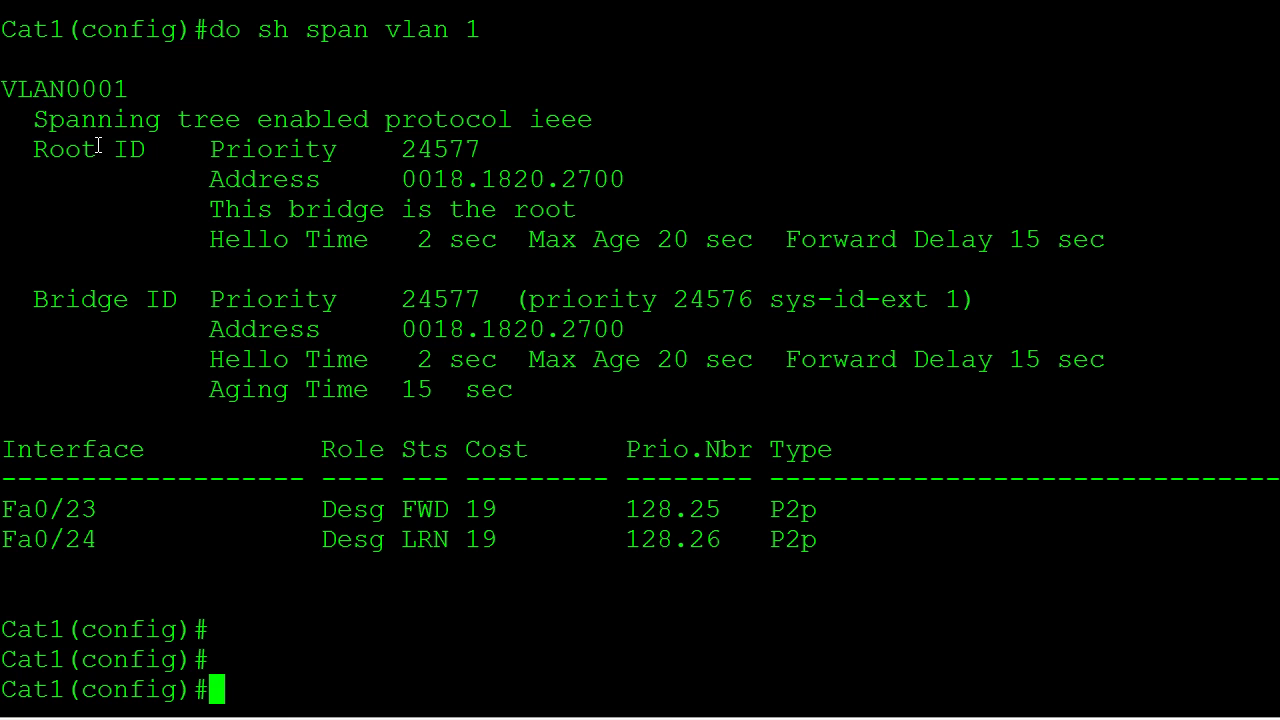
# - Exit config mode on Cat1 and show Fa0/23's VLAN 1 detail, highlighting priority 128, identifier 128.25
pyautogui.write('end')
pyautogui.press('Return')
pyautogui.write('sh sps')
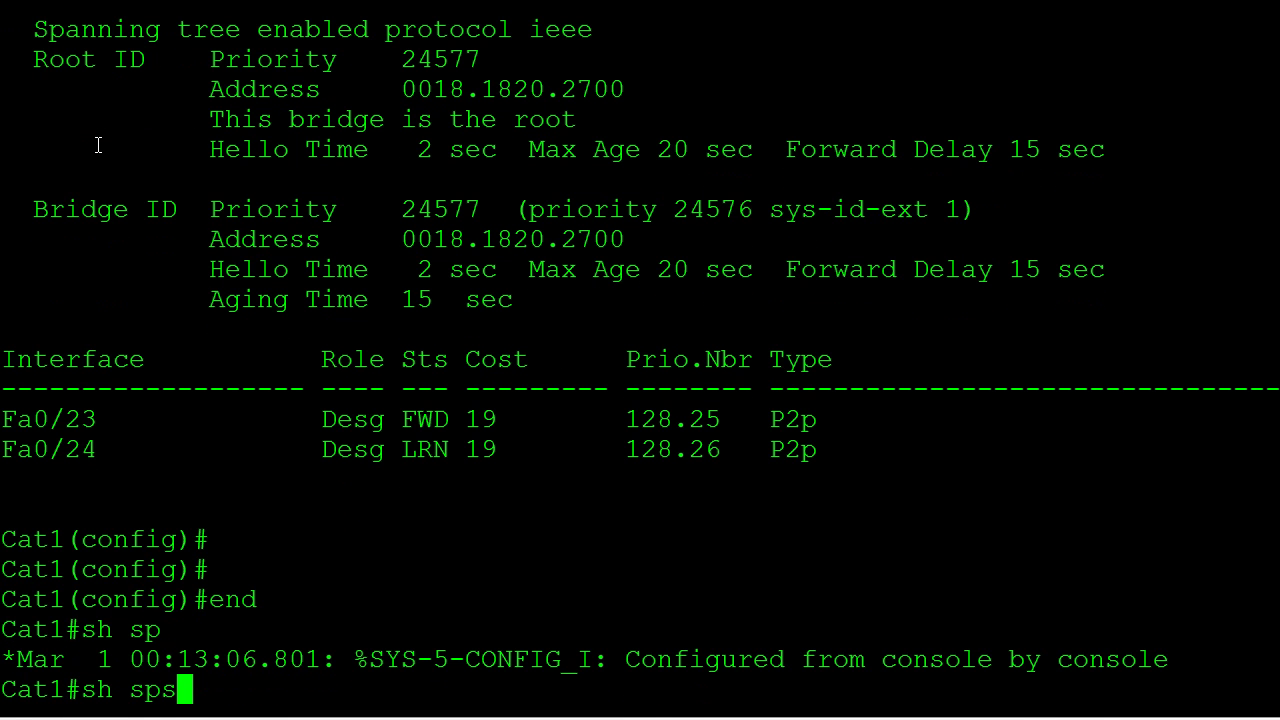
pyautogui.press('BackSpace')
pyautogui.write('an vlan 1 int fa0/23 detail')
pyautogui.press('Return')
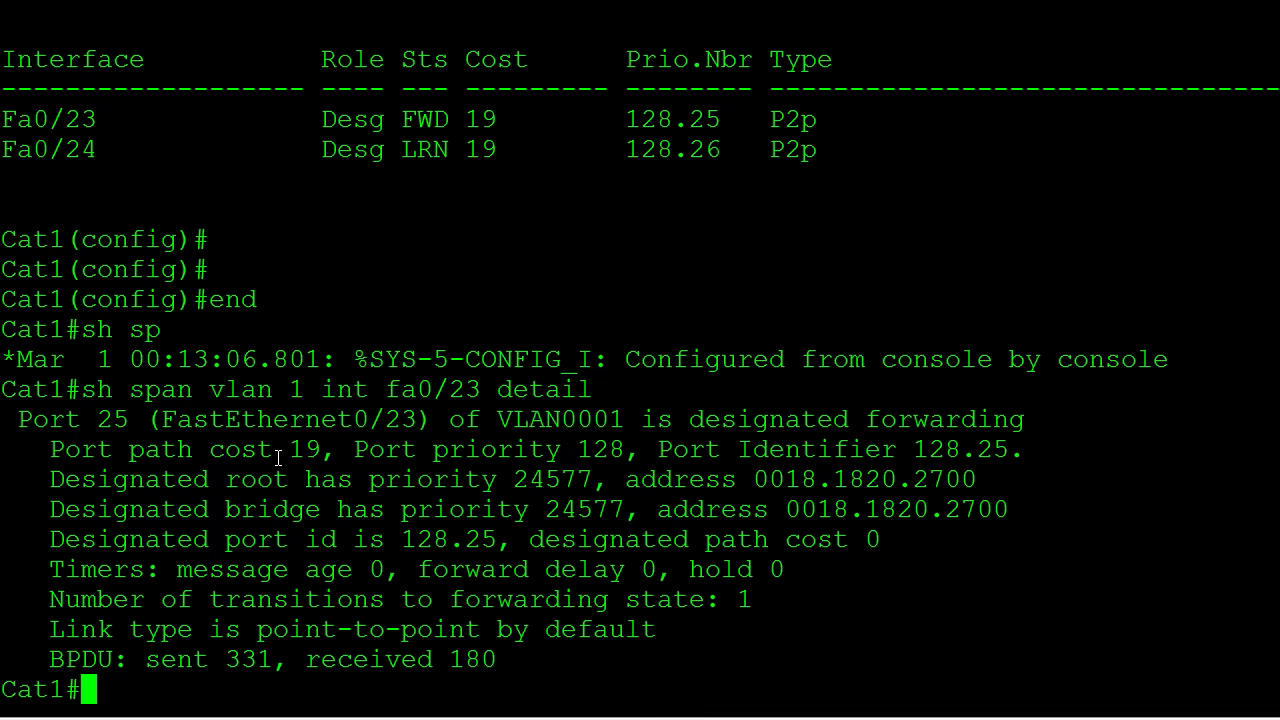
pyautogui.moveTo(434, 450); pyautogui.dragTo(1030, 453)
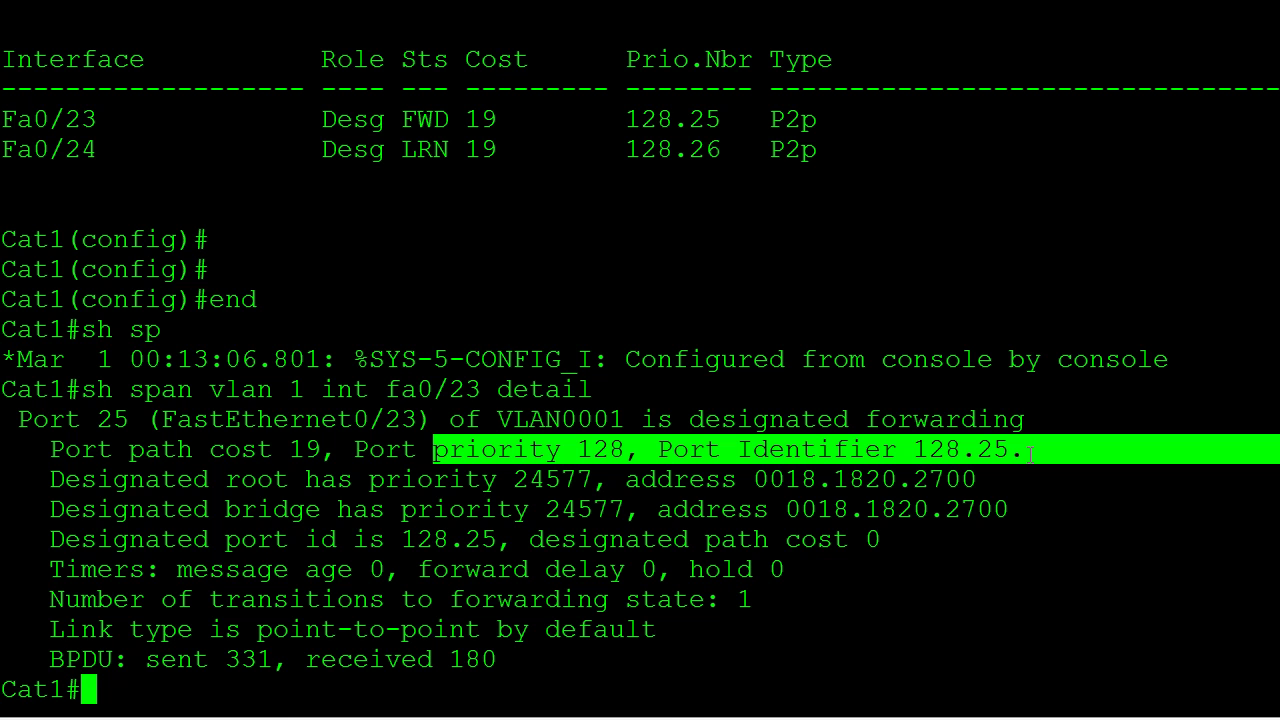
# - Rerun the detail query for Fa0/24, highlighting port priority 128 and identifier 128.26
pyautogui.press('Up')
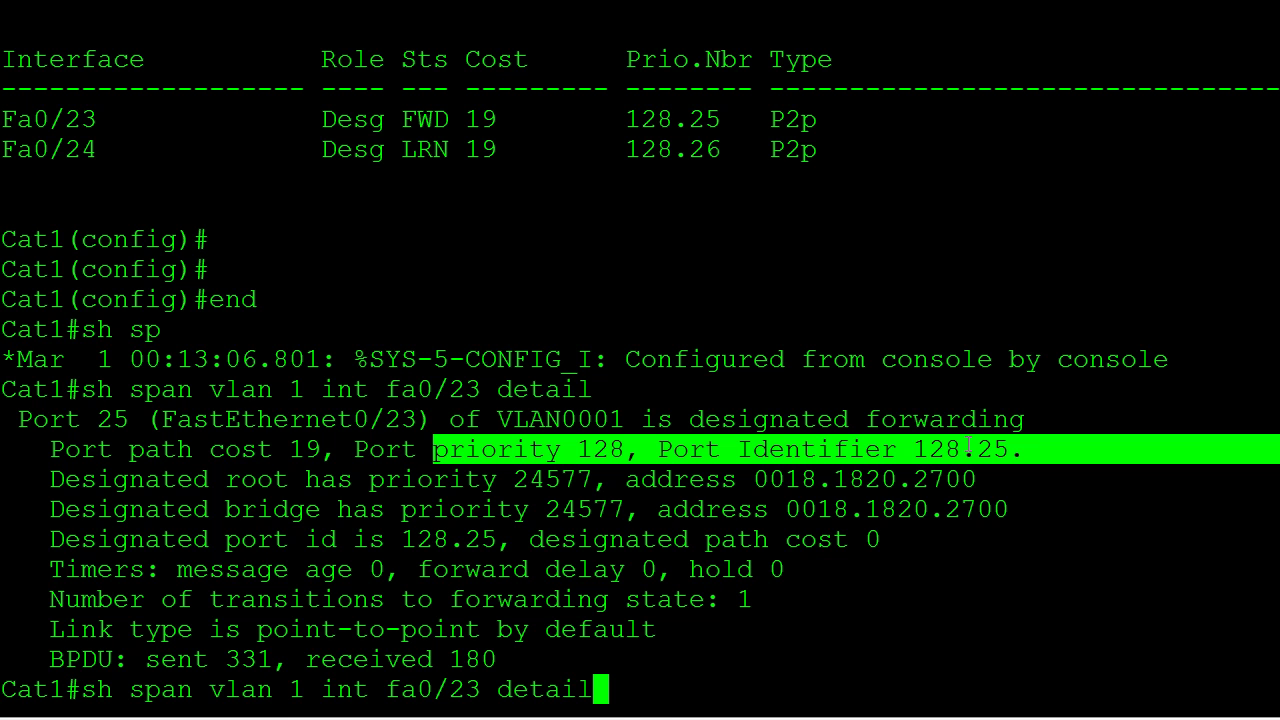
pyautogui.press('Left')
pyautogui.press('Left')
pyautogui.press('Left')
pyautogui.press('Left')
pyautogui.press('Left')
pyautogui.press('Left')
pyautogui.press('BackSpace')
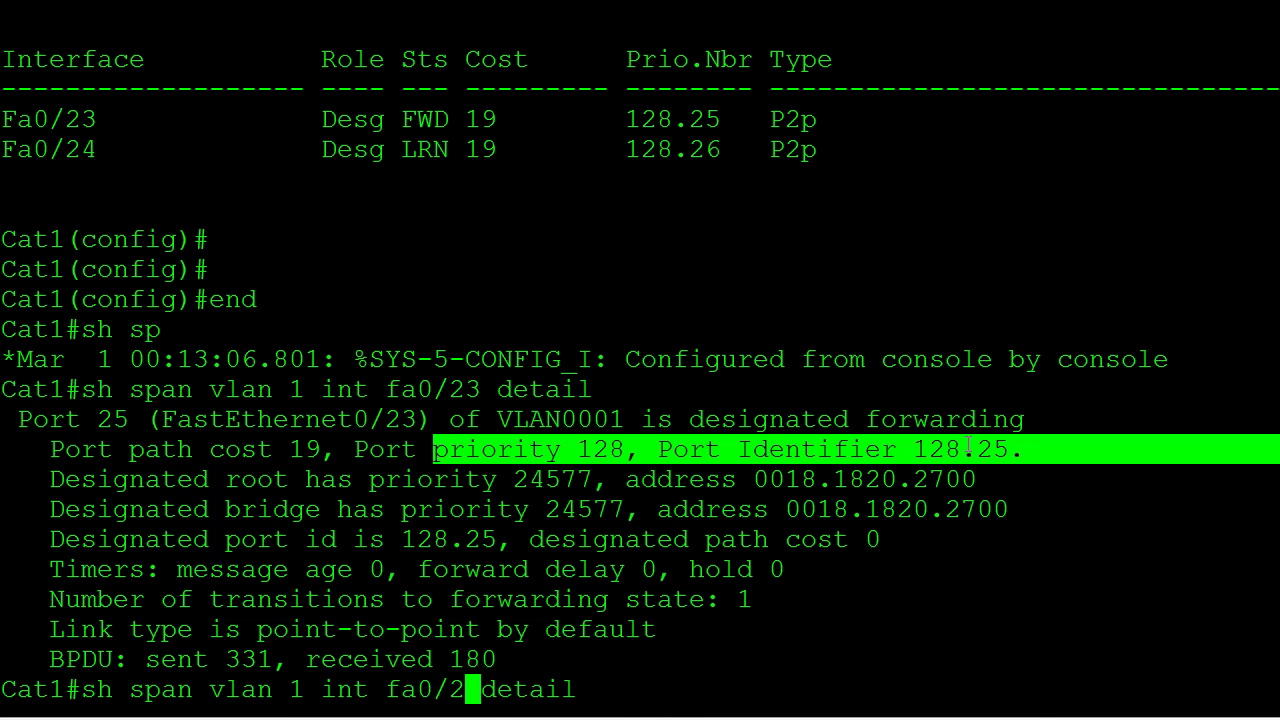
pyautogui.write('4')
pyautogui.press('Return')
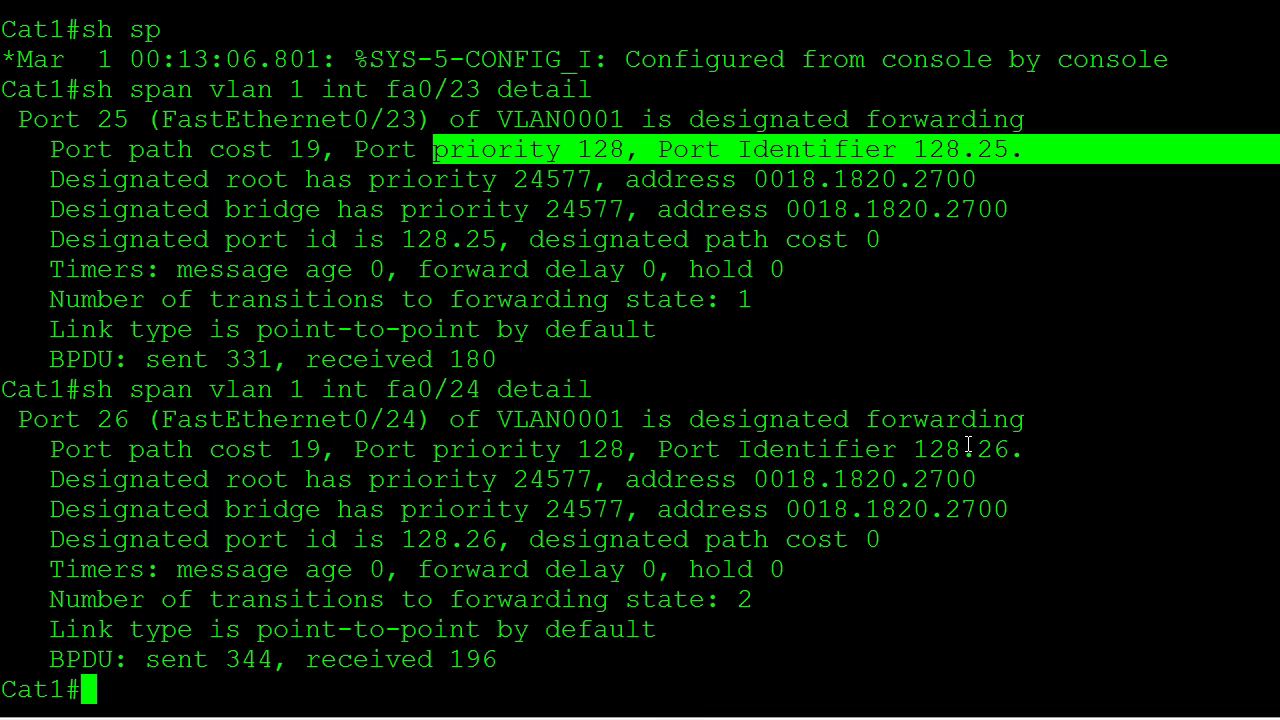
pyautogui.moveTo(434, 449); pyautogui.dragTo(1270, 449)
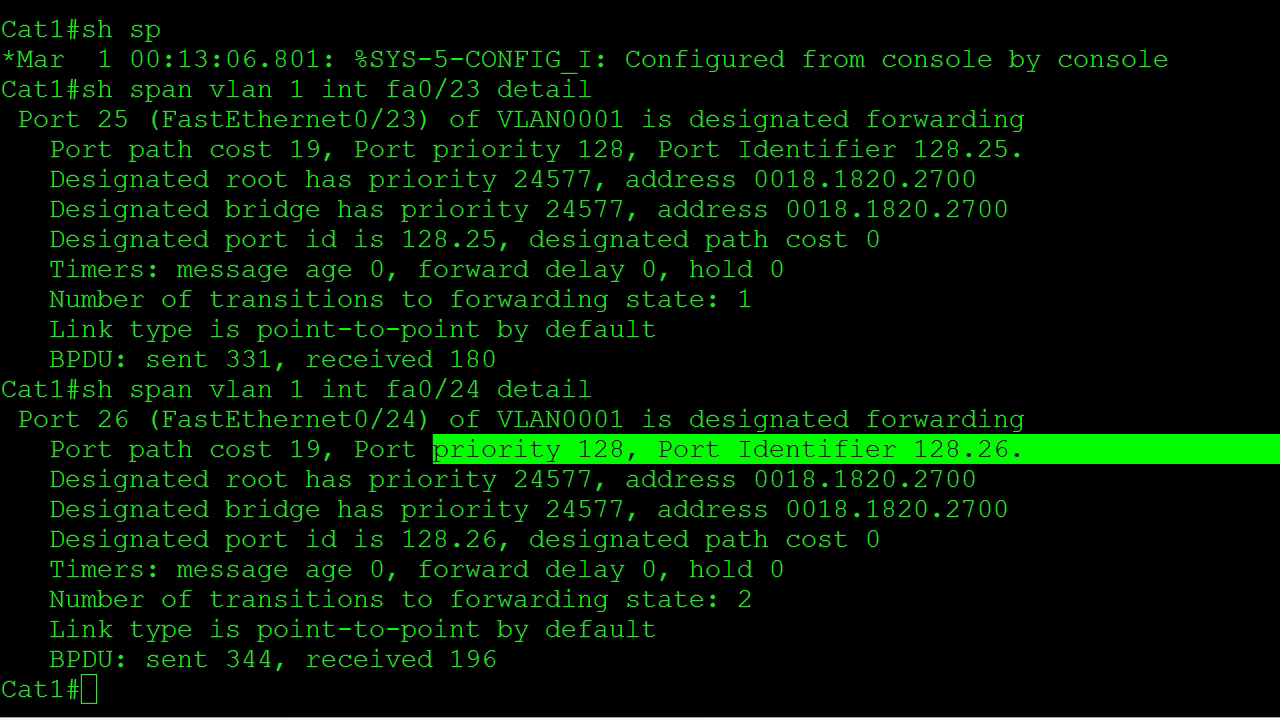
# - In conf t on Cat1 interface Fa0/24, apply 'spanning-tree vlan 1 port-priority 64'
pyautogui.click(206, 452)
pyautogui.press('Return')
pyautogui.press('Return')
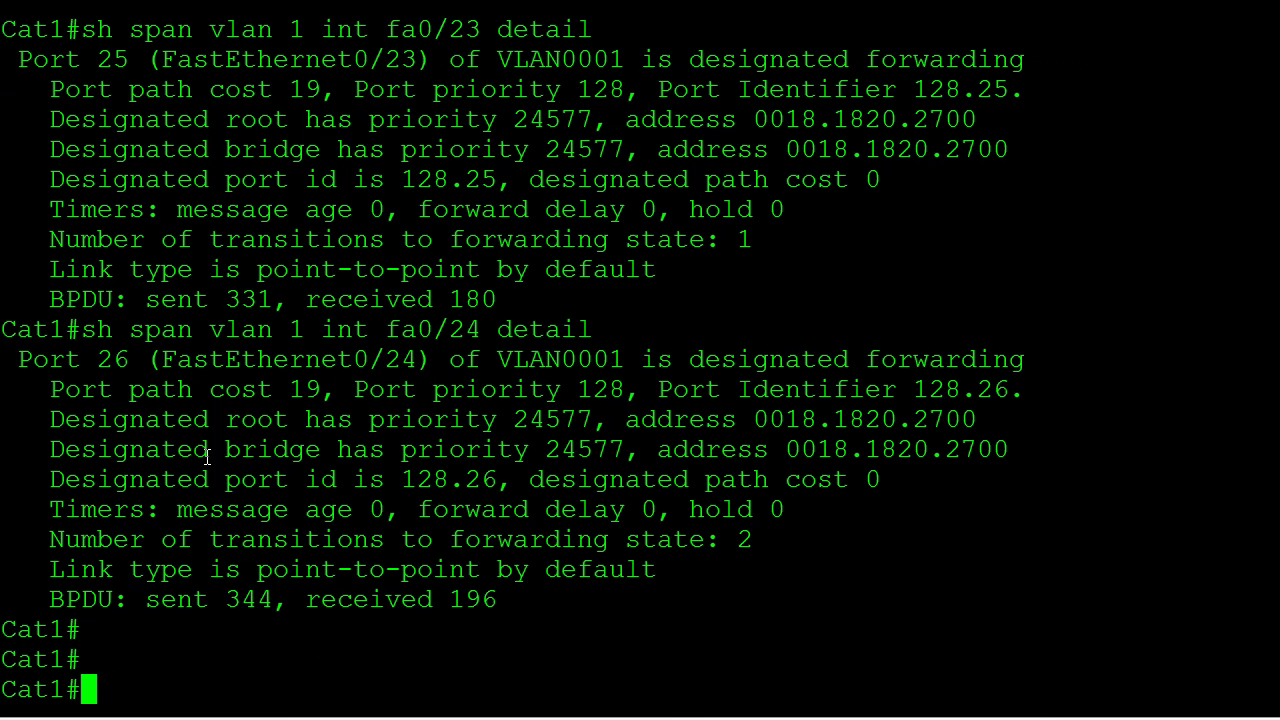
pyautogui.write('conf ')
pyautogui.write('t')
pyautogui.press('Return')
pyautogui.write('int fa0')
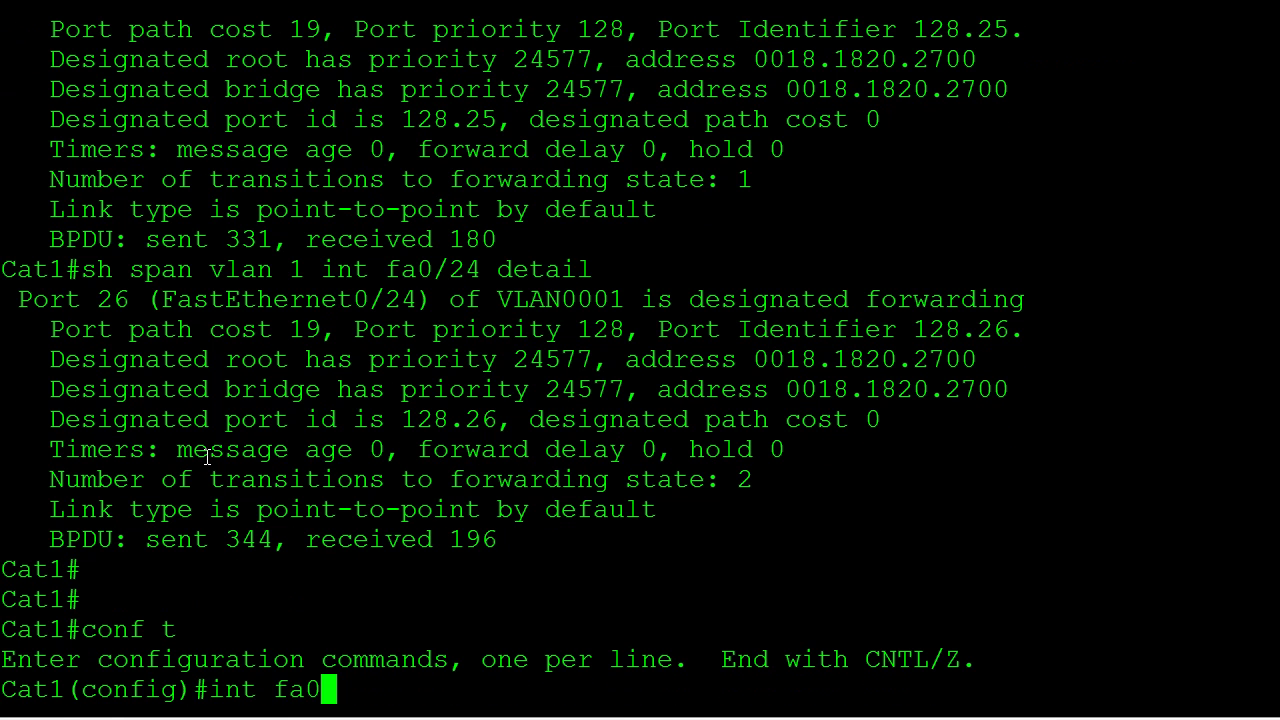
pyautogui.write('/24')
pyautogui.press('Return')
pyautogui.write('spanning-tree')
pyautogui.press('BackSpace')
pyautogui.press('BackSpace')
pyautogui.write('ree vlan 1 ')
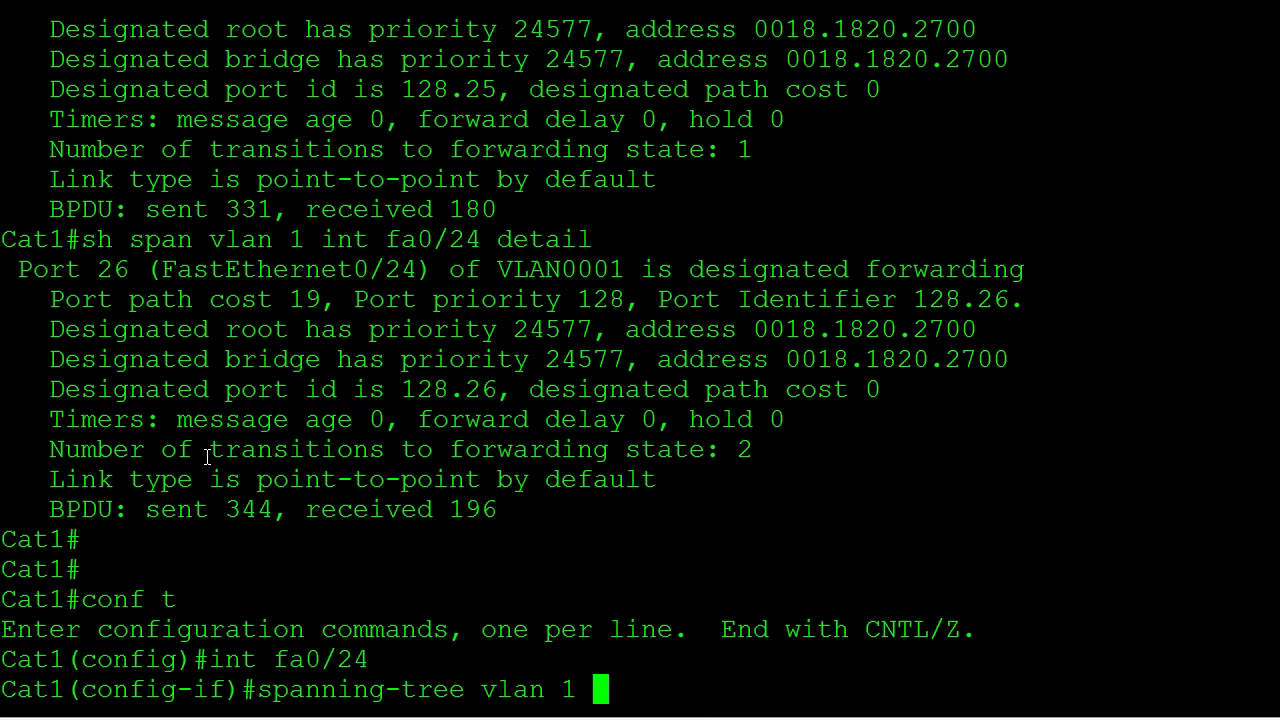
pyautogui.write('port-priority ?')
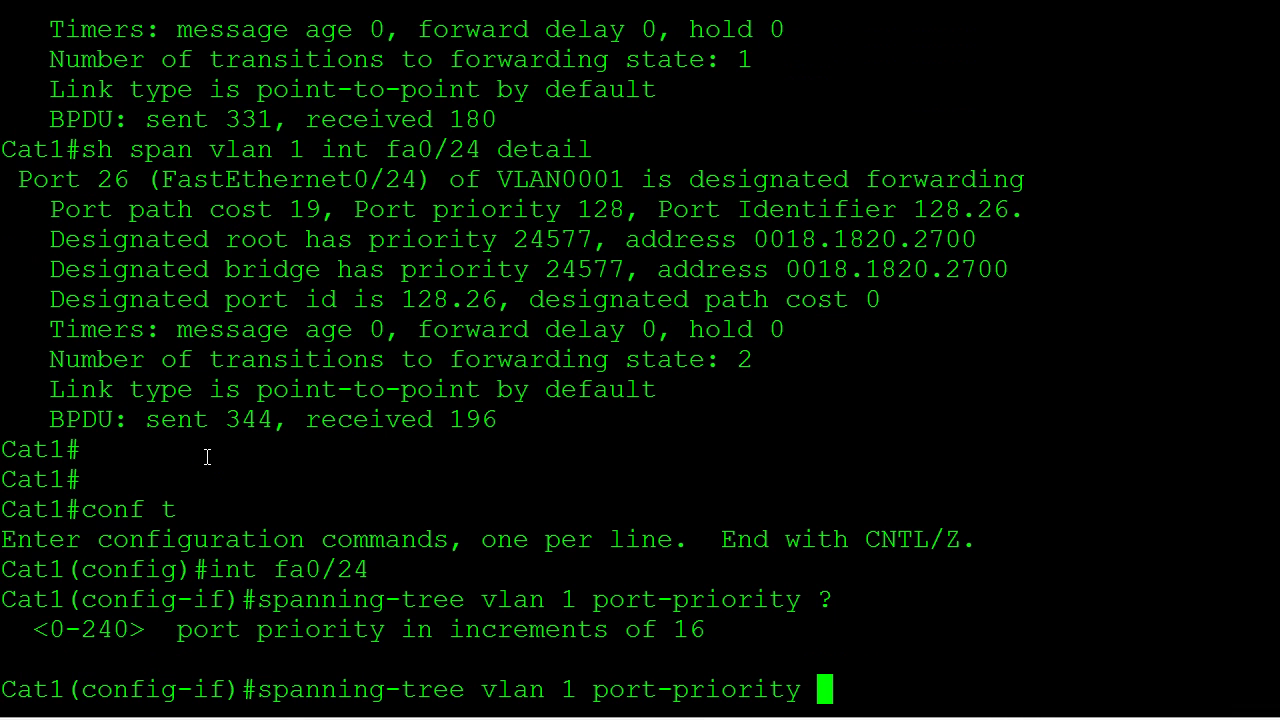
pyautogui.write('64')
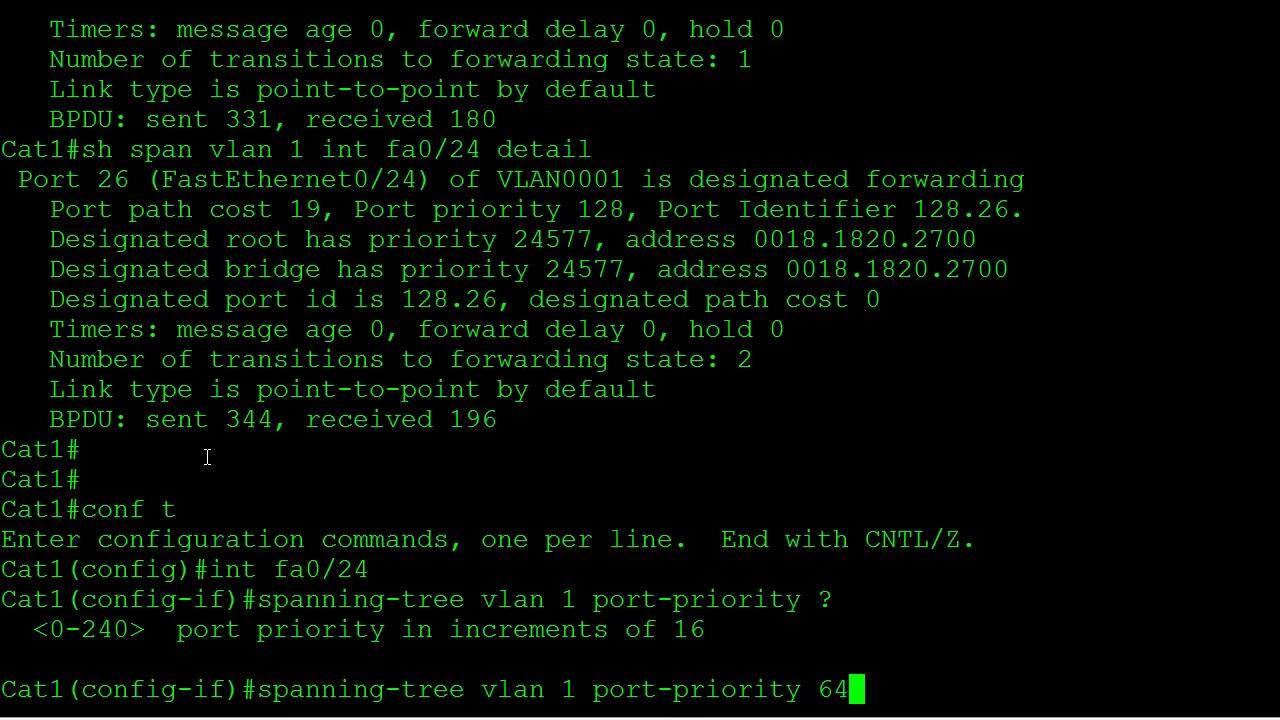
pyautogui.press('Return')
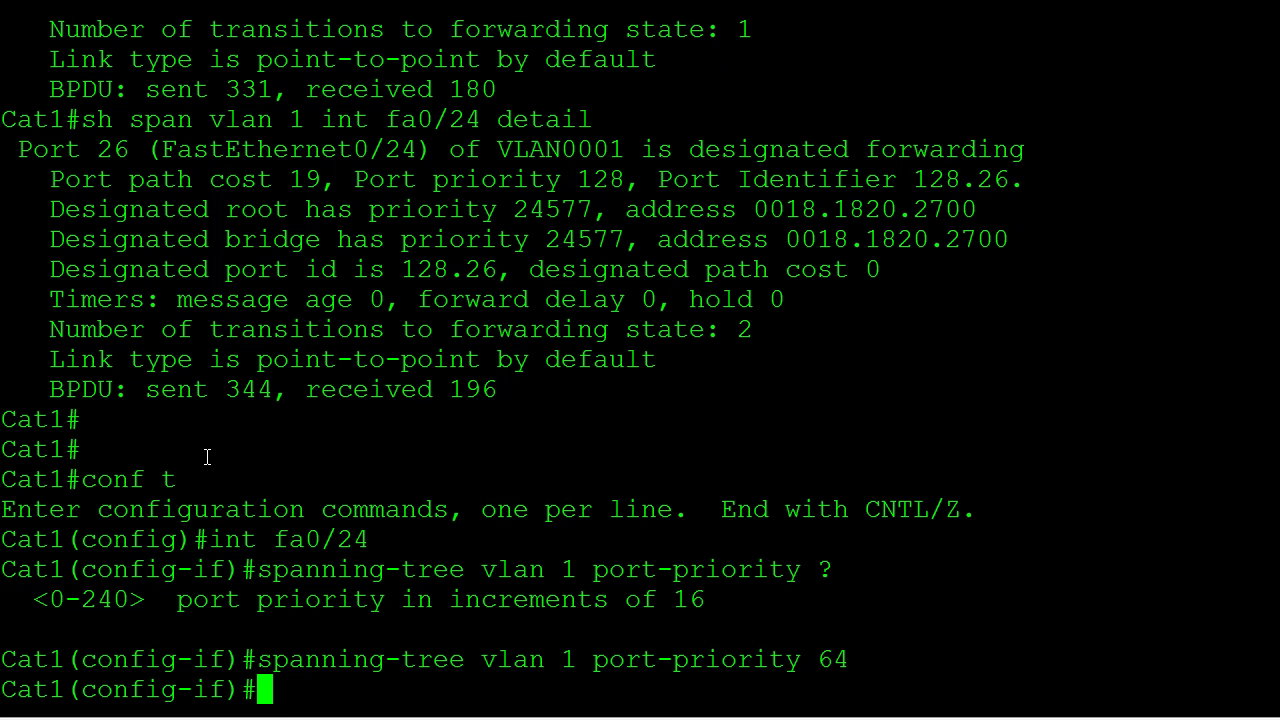
pyautogui.press('Return')
pyautogui.press('Return')
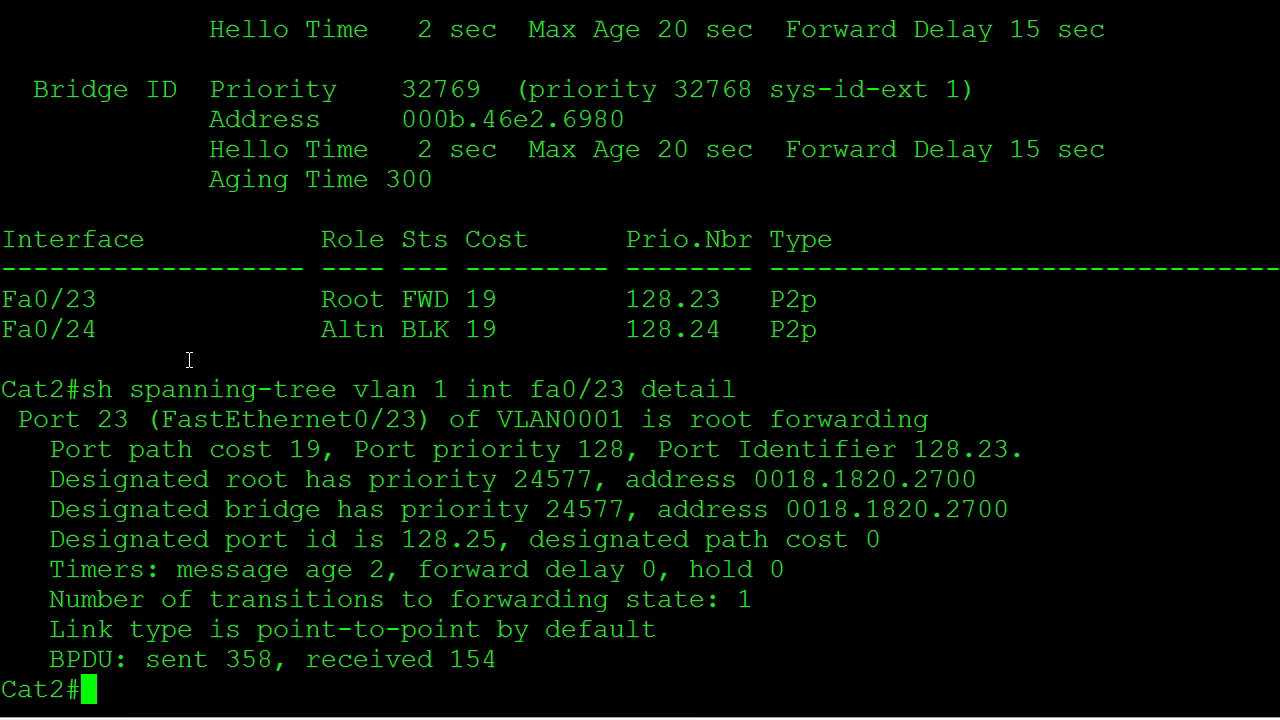
# - Run 'sh span vlan 1' on Cat2, highlighting Fa0/23 and Fa0/24 as root port in learning state
pyautogui.write('sh span vlan 1')
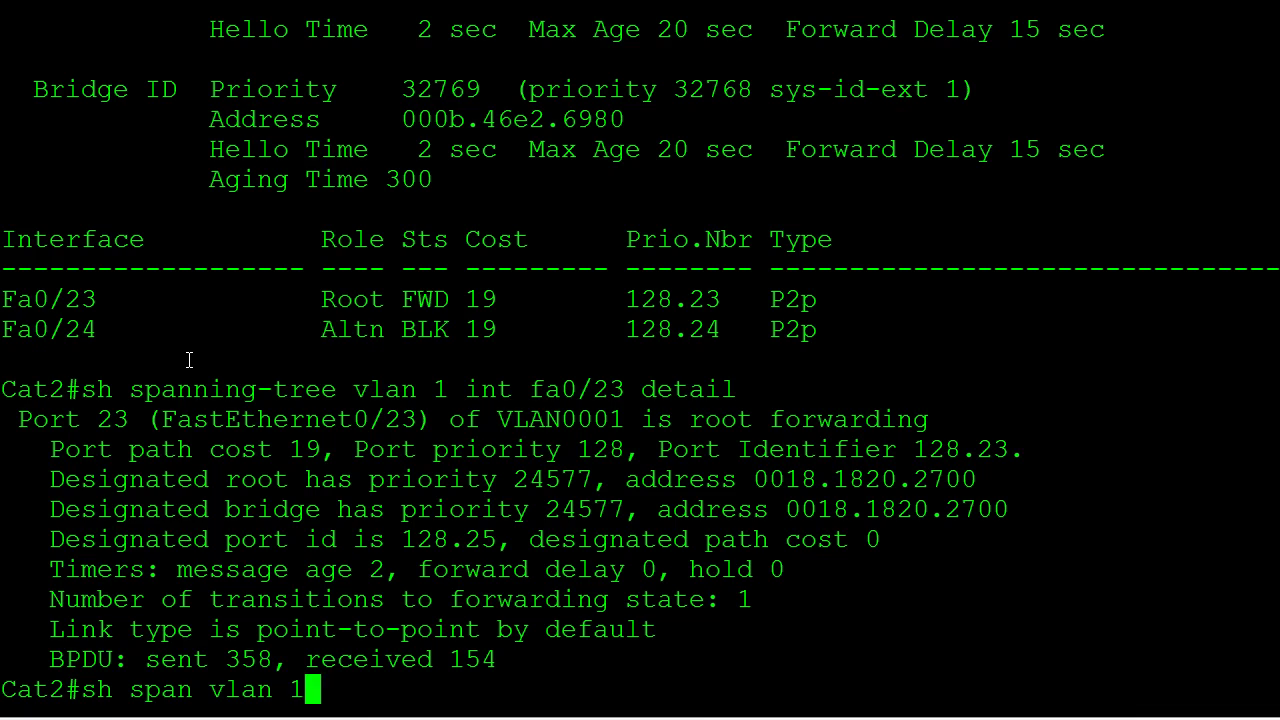
pyautogui.press('Return')
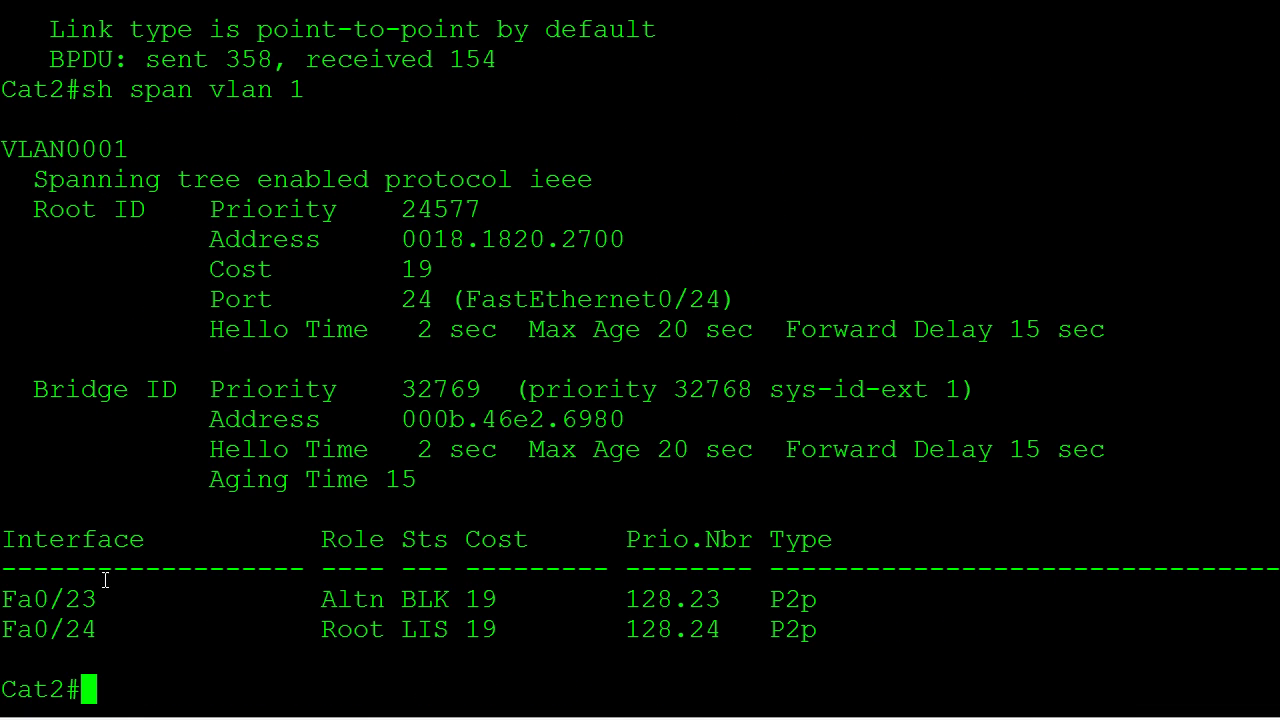
pyautogui.moveTo(2, 596); pyautogui.dragTo(838, 590)
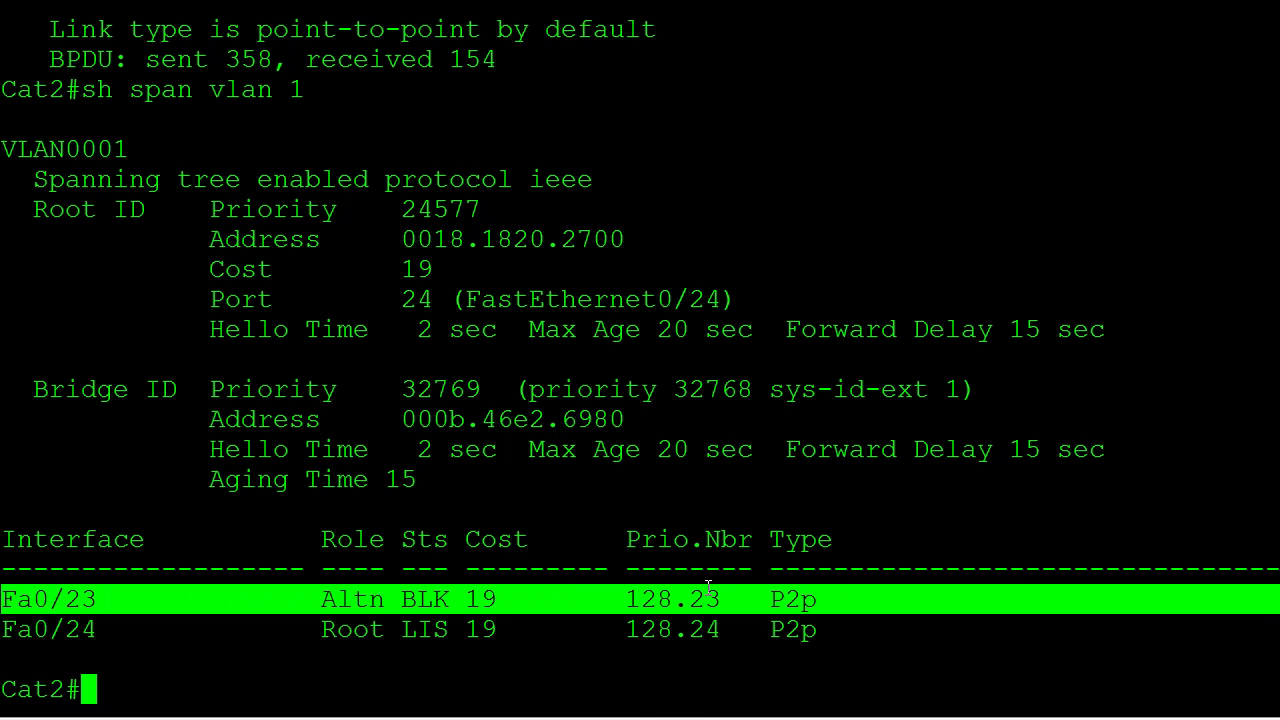
pyautogui.moveTo(4, 629); pyautogui.dragTo(386, 629)
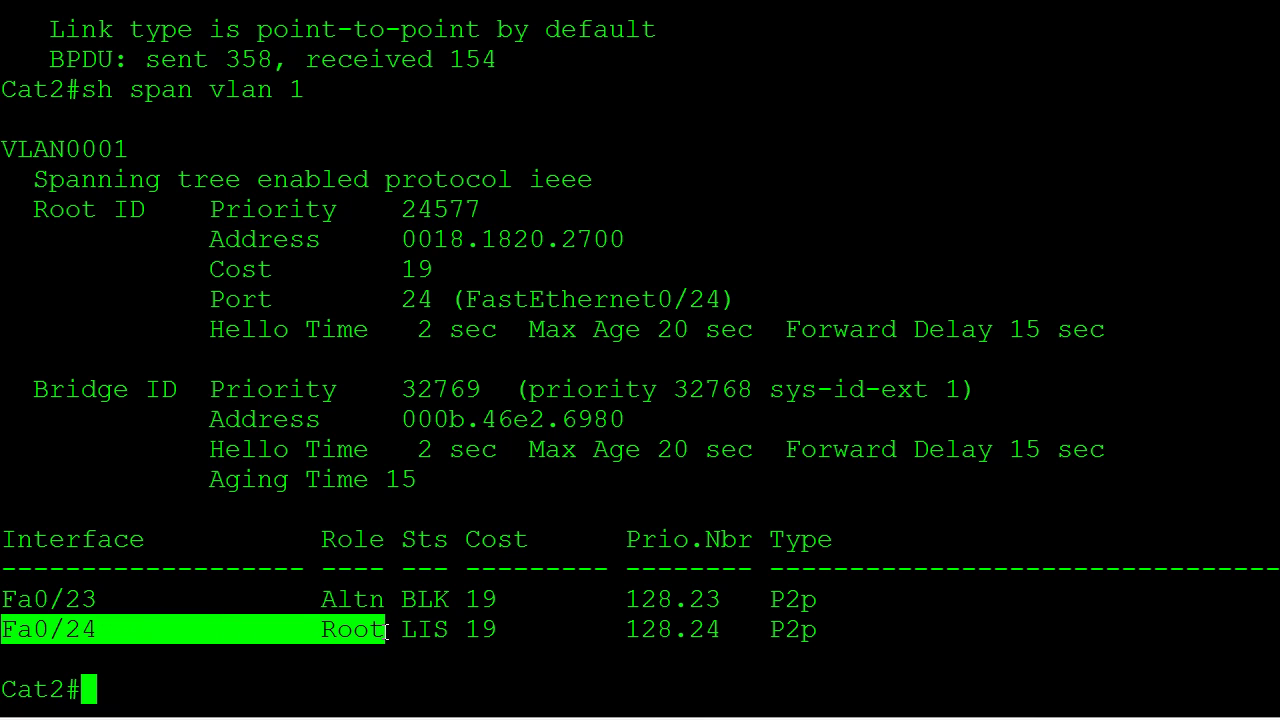
pyautogui.moveTo(386, 629); pyautogui.dragTo(441, 629)
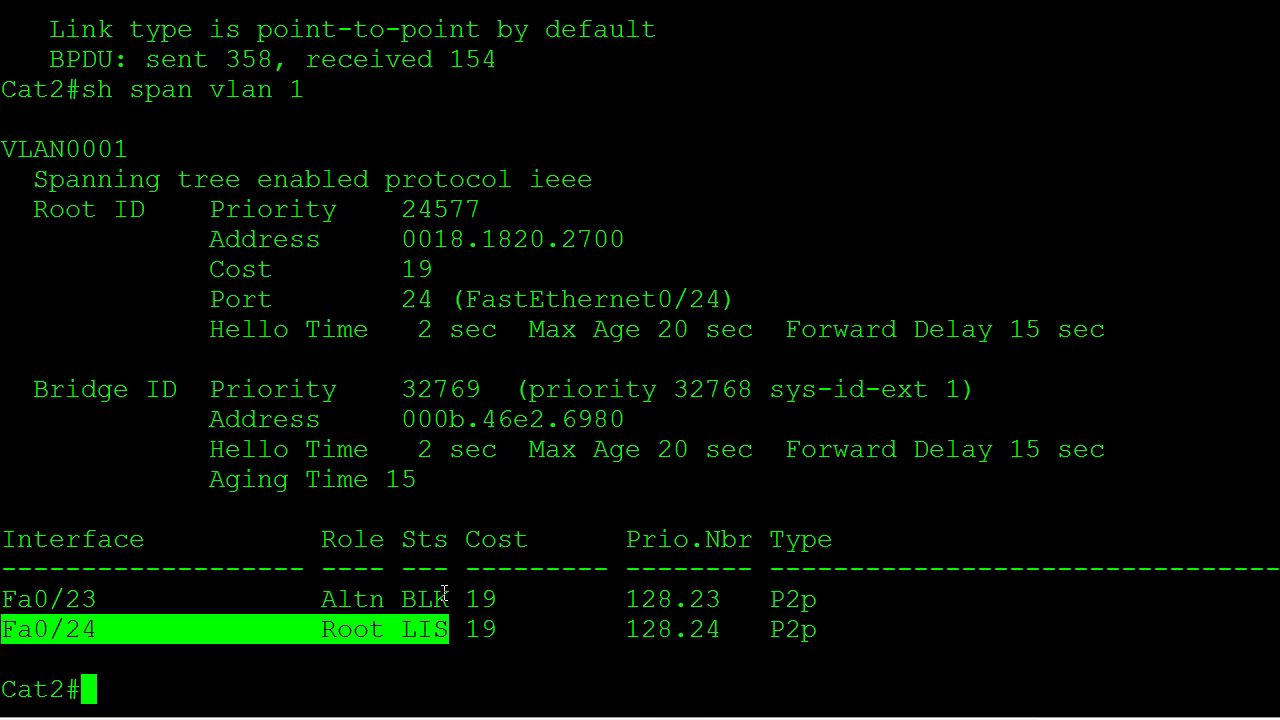
# - Rerun the summary to show Fa0/24 root forwarding, highlighting port ids 128.23 and 128.24
pyautogui.press('Up')
pyautogui.press('Return')
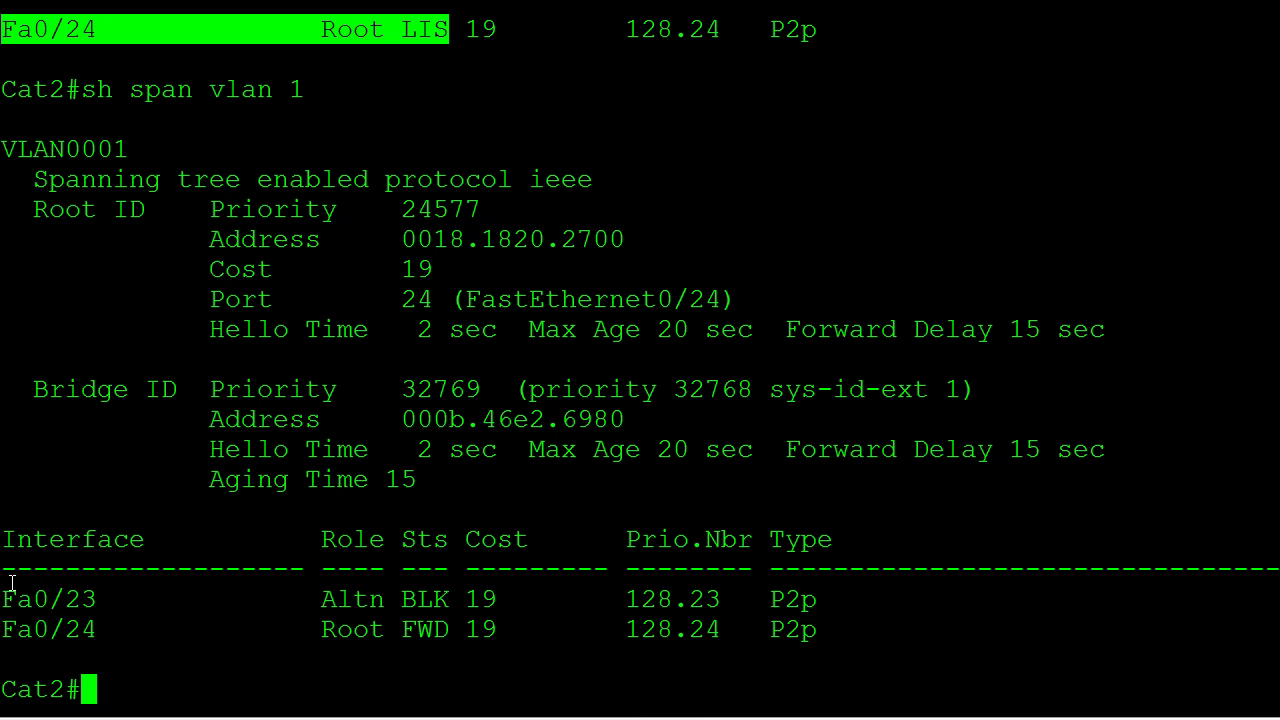
pyautogui.moveTo(5, 597); pyautogui.dragTo(851, 625)
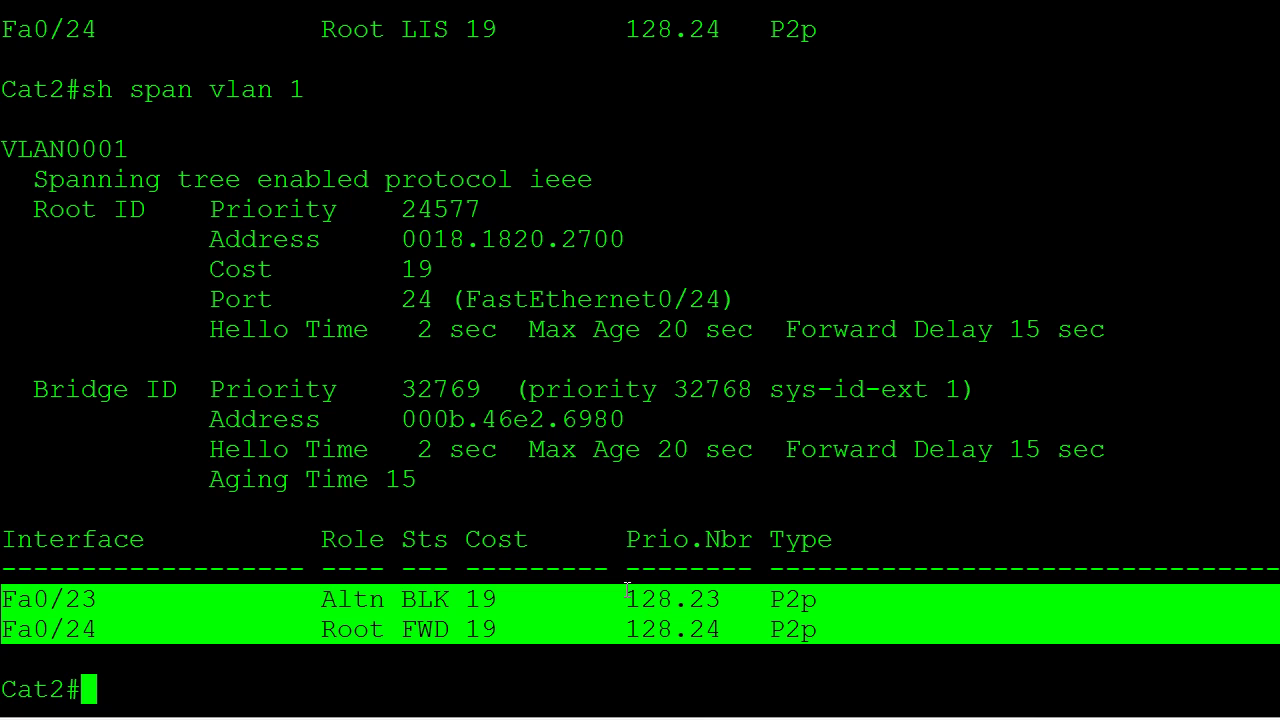
pyautogui.moveTo(628, 598); pyautogui.dragTo(713, 602)
pyautogui.moveTo(718, 616); pyautogui.dragTo(818, 630)
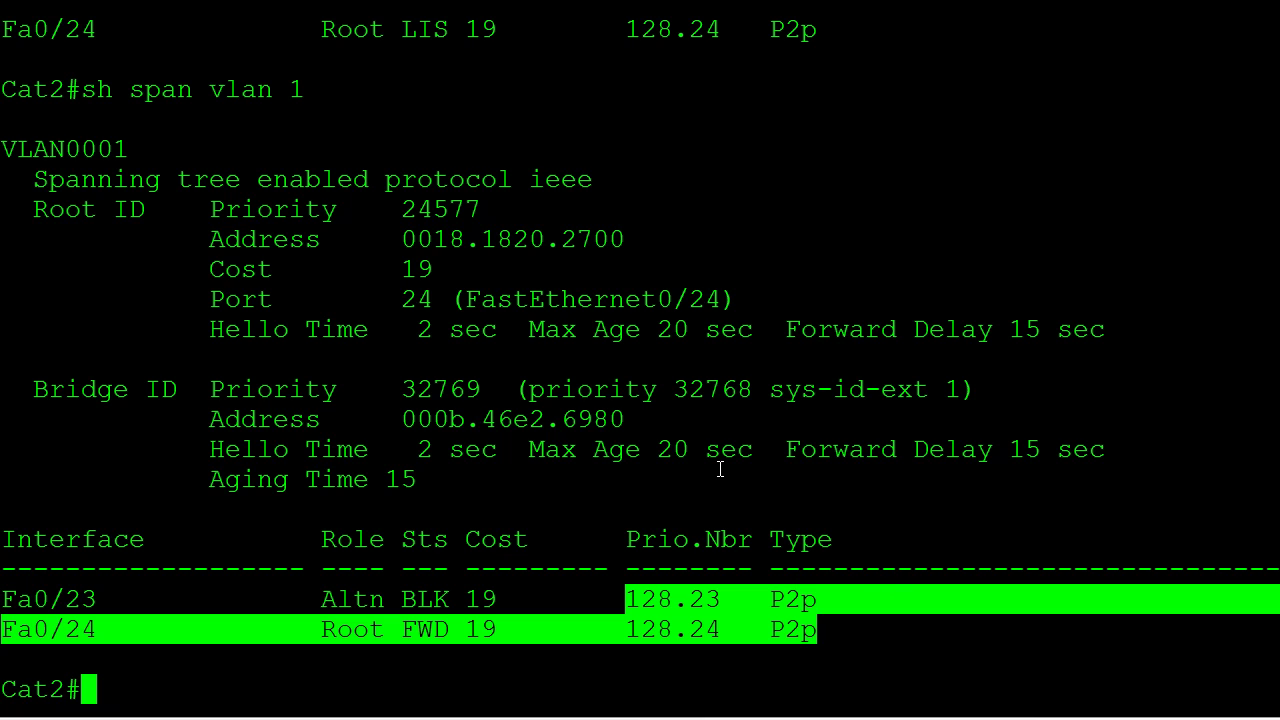
# - Show Fa0/24's VLAN 1 spanning-tree detail, highlighting its port priority and designated port id 64.26
pyautogui.click(423, 506)
pyautogui.write('sh spn')
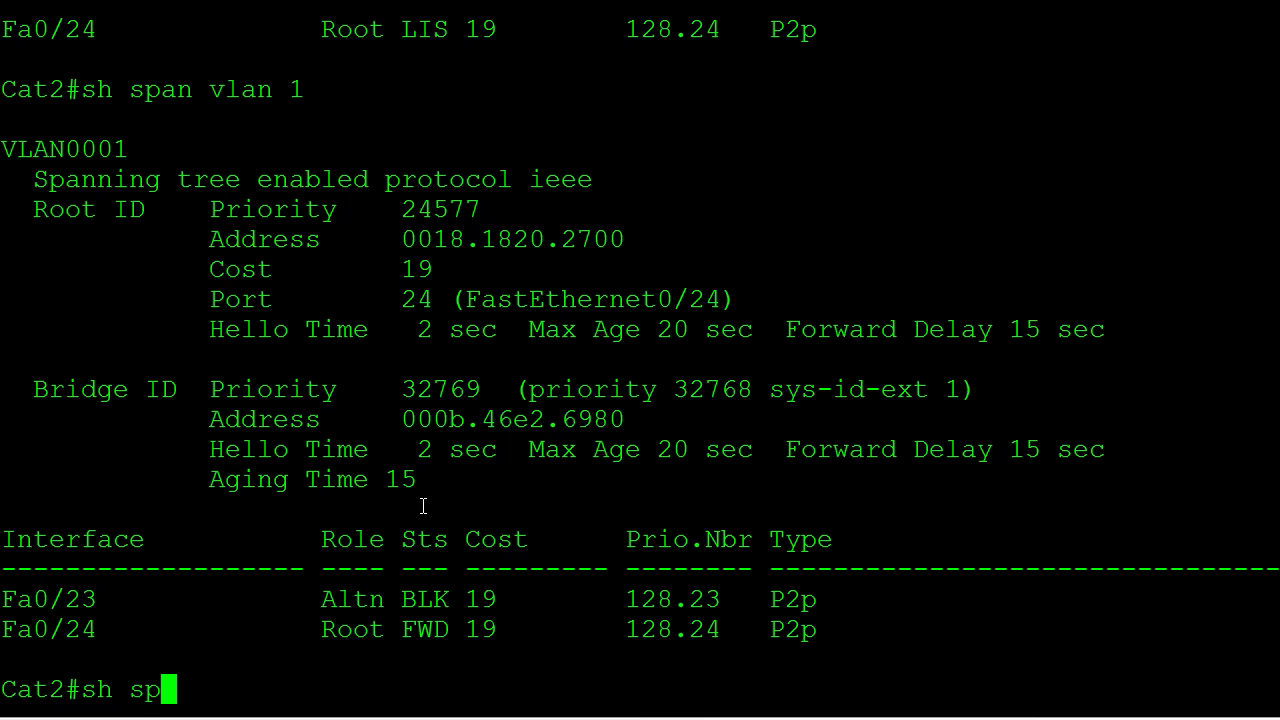
pyautogui.press('BackSpace')
pyautogui.press('BackSpace')
pyautogui.write('an vlan')
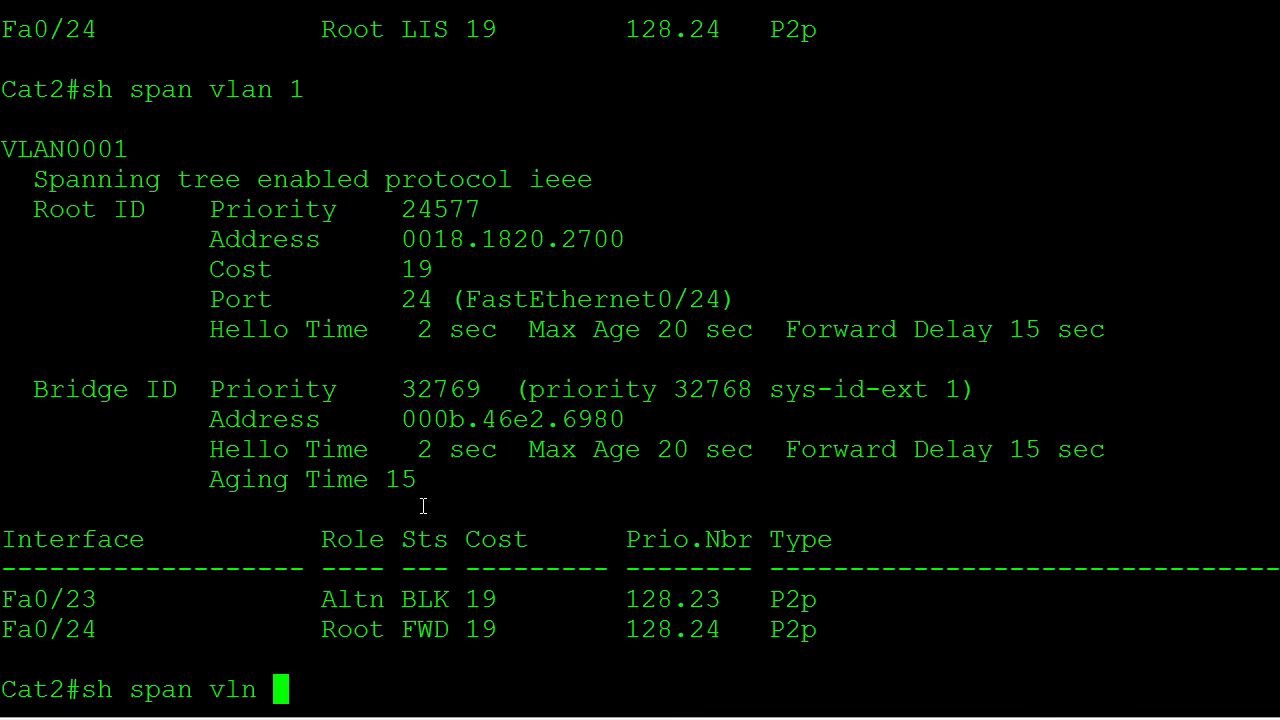
pyautogui.press('BackSpace')
pyautogui.press('BackSpace')
pyautogui.write('an 1 int fa0/24 det')
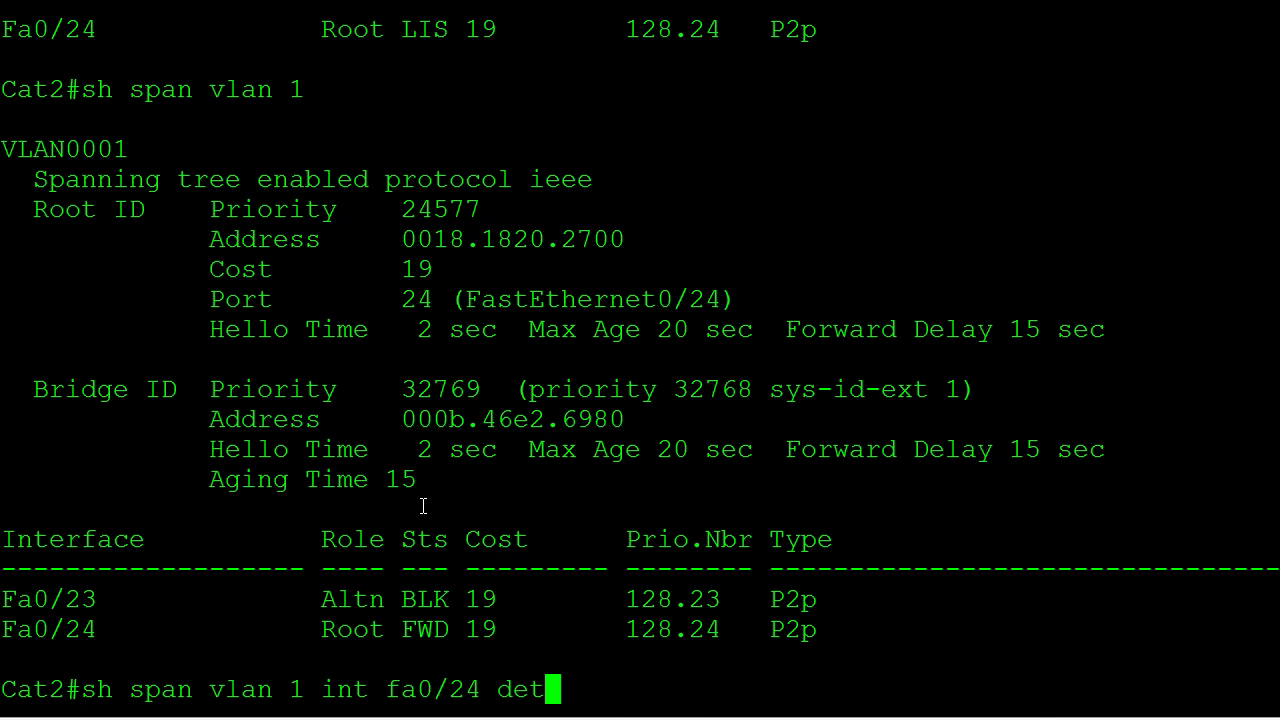
pyautogui.press('Return')
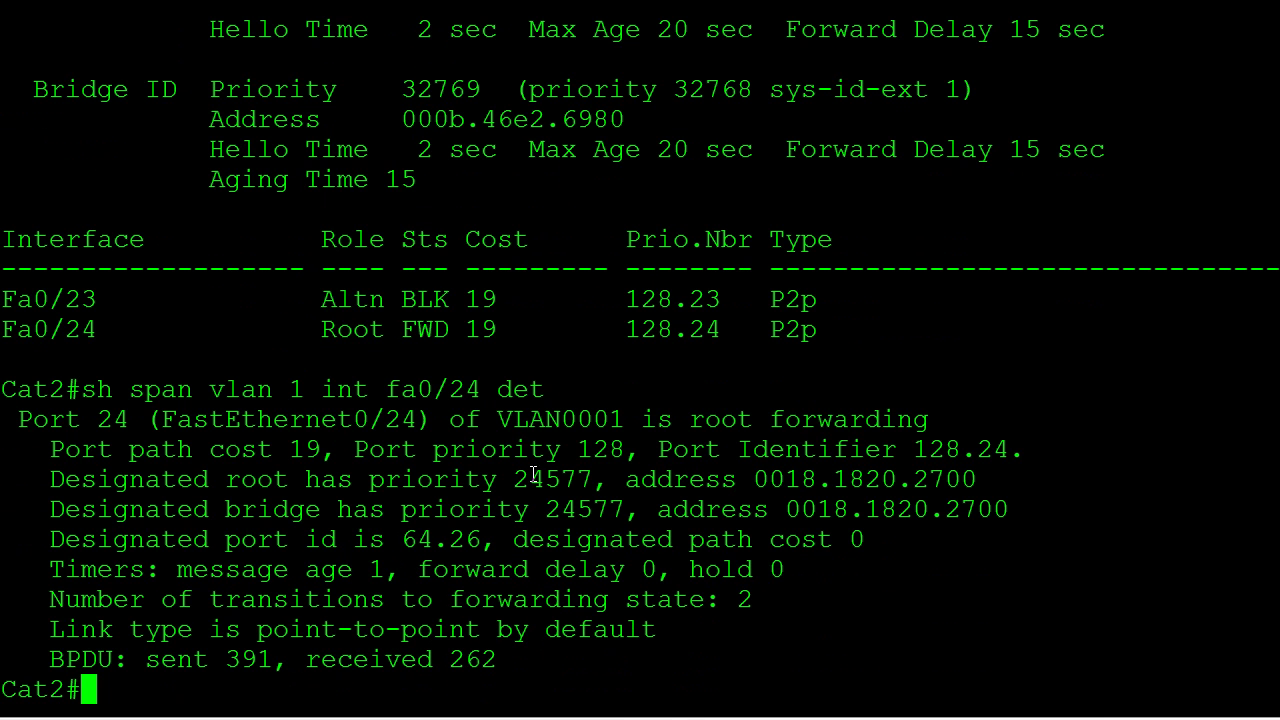
pyautogui.moveTo(356, 449); pyautogui.dragTo(1021, 452)
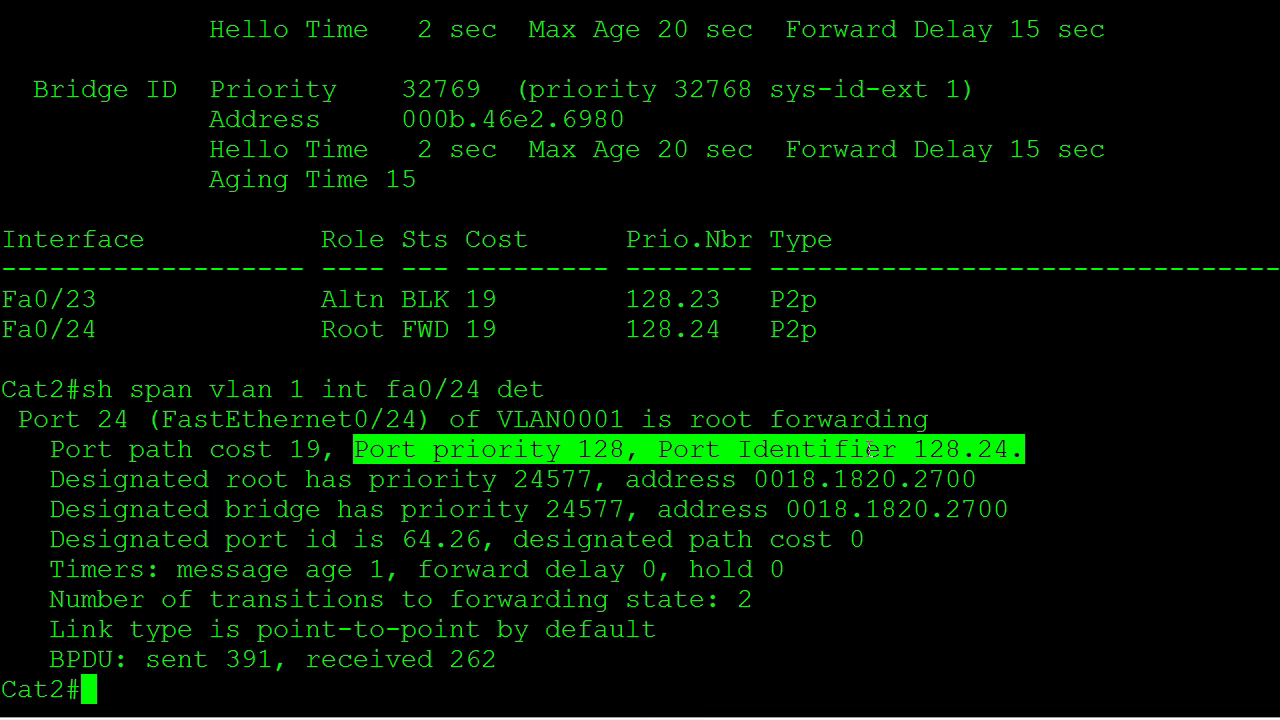
pyautogui.click(52, 539)
pyautogui.moveTo(52, 539); pyautogui.dragTo(866, 539)
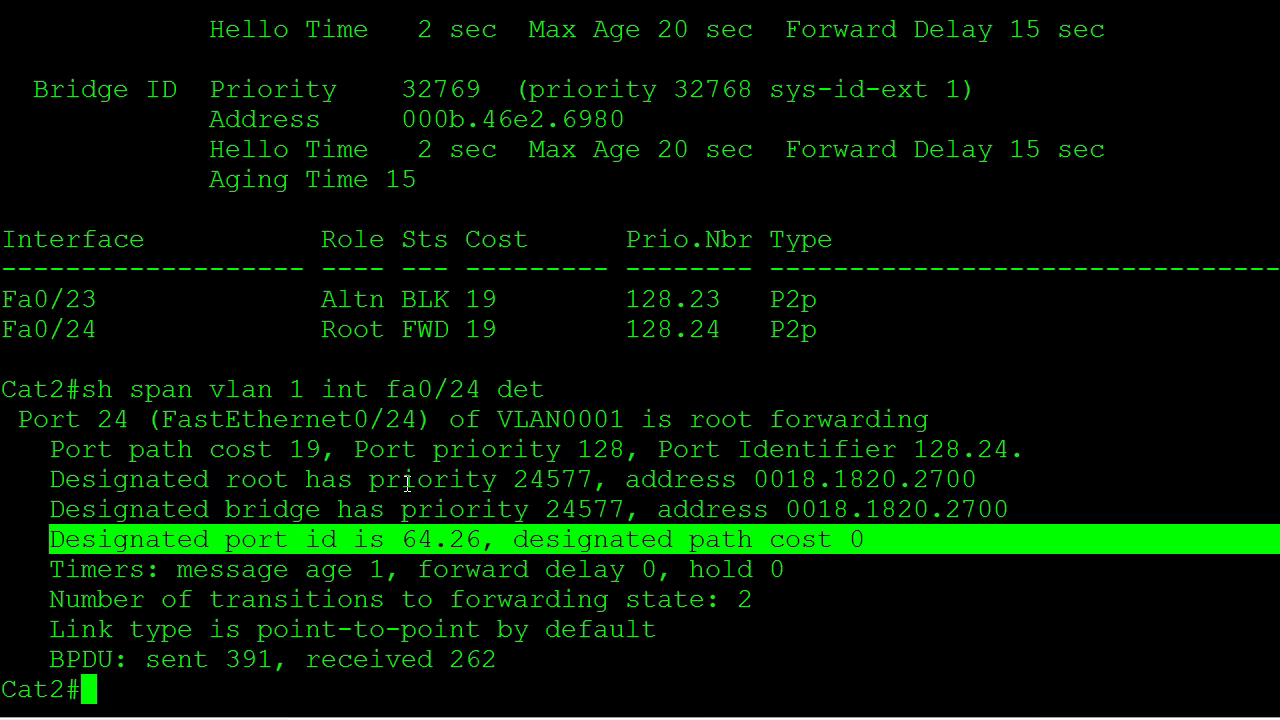
# - Redisplay the VLAN 1 spanning-tree summary with 'sh span vlan 1'
pyautogui.write('sh sp v')
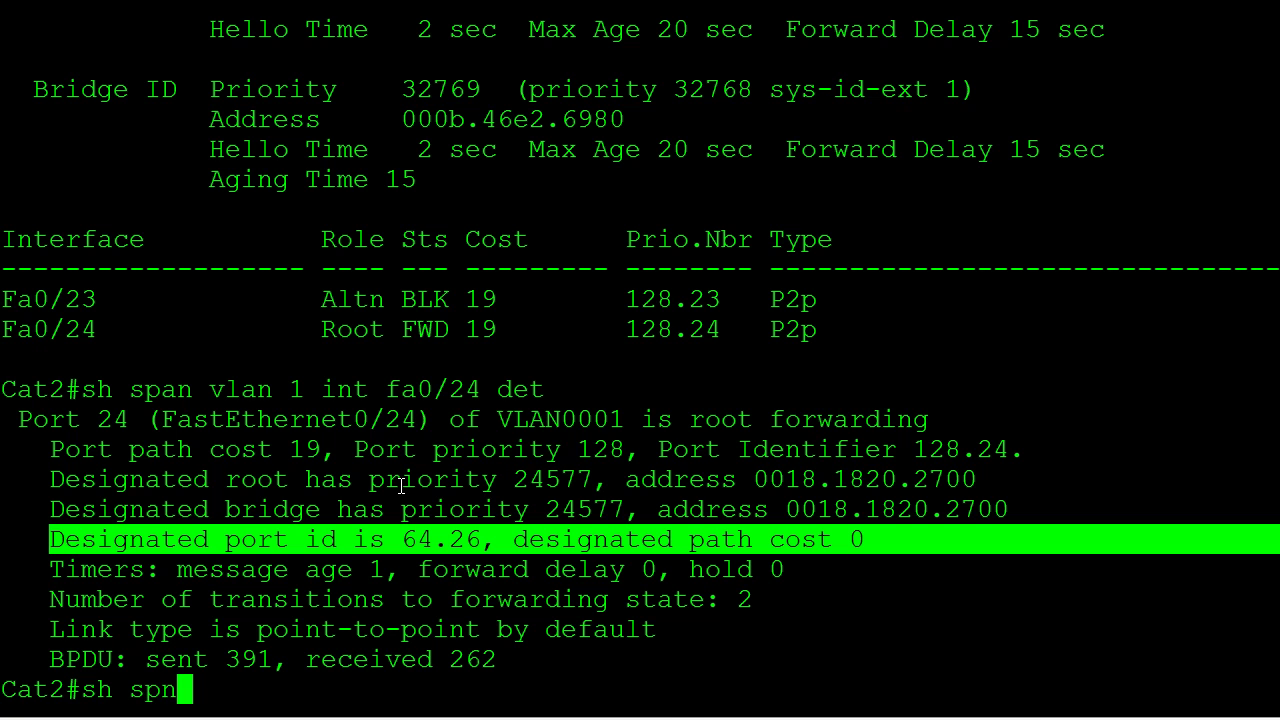
pyautogui.press('BackSpace')
pyautogui.press('BackSpace')
pyautogui.write('an vlan 1')
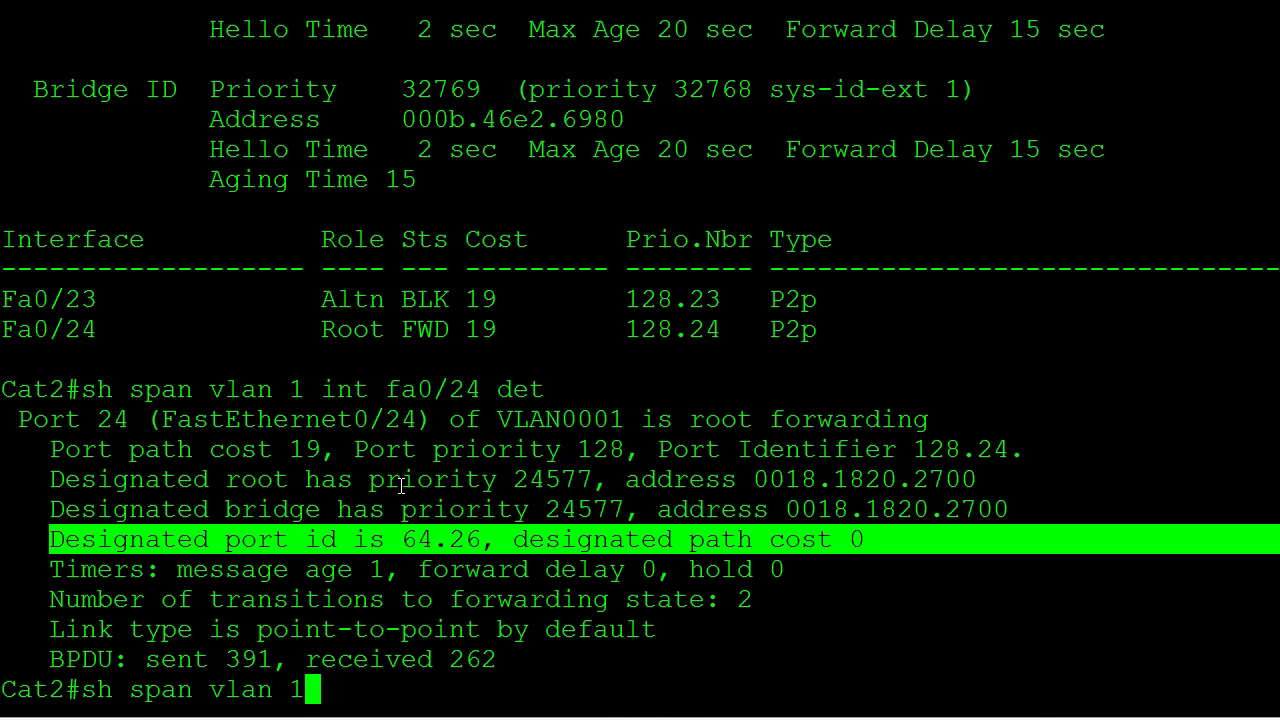
pyautogui.press('Return')
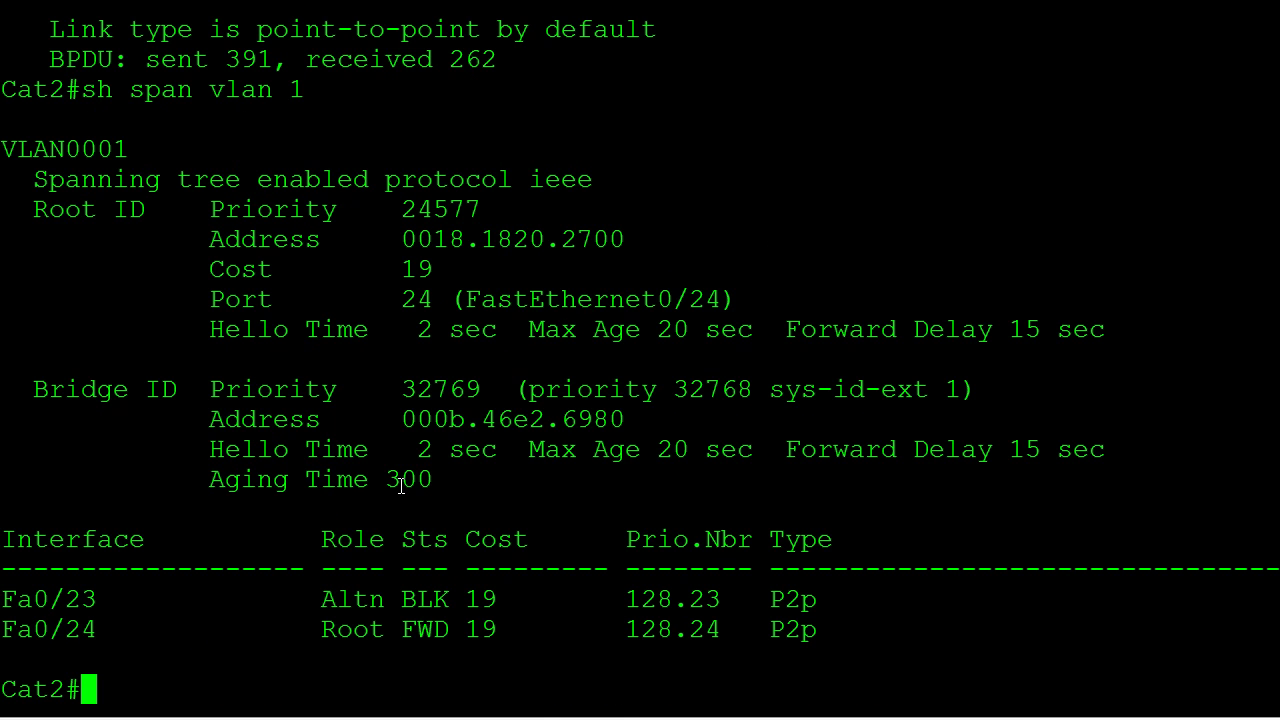